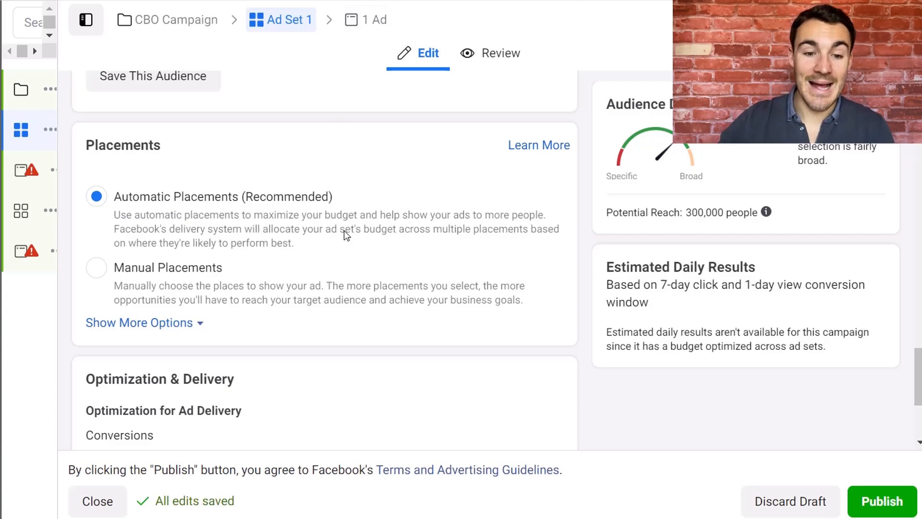
# Set the ad set's placements to Manual Placements.
pyautogui.scroll(15, 469, 145)
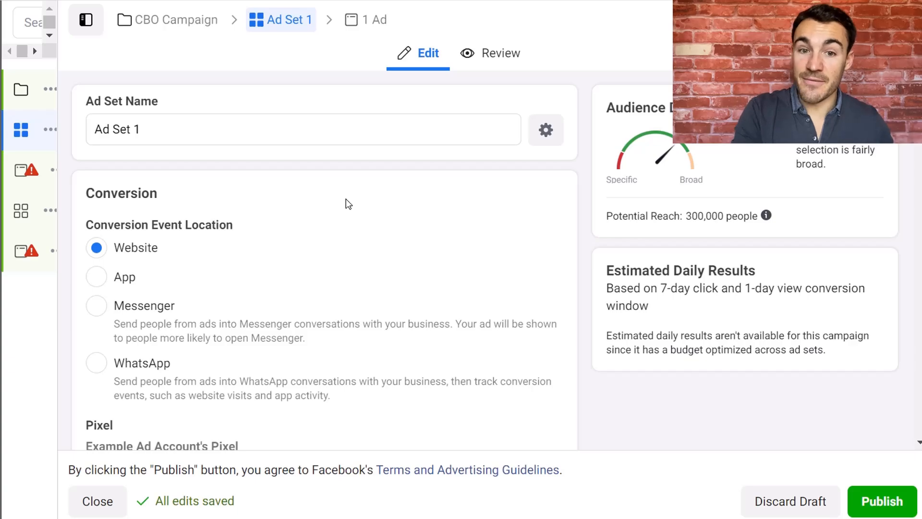
pyautogui.scroll(-10, 346, 199)
pyautogui.scroll(-10, 345, 199)
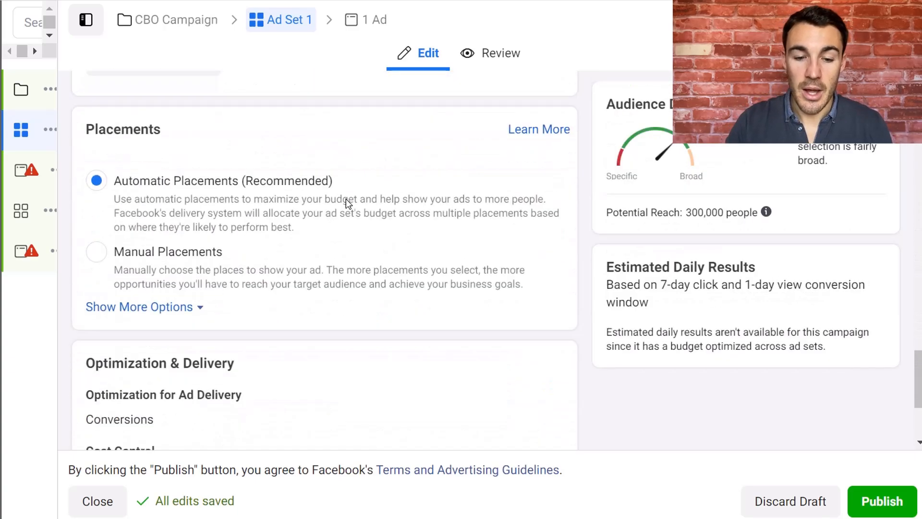
pyautogui.scroll(3, 360, 284)
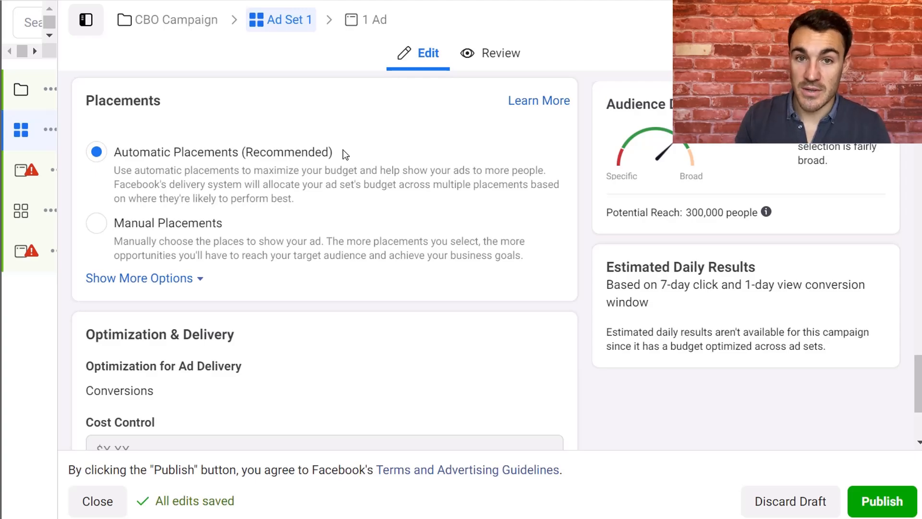
pyautogui.click(96, 222)
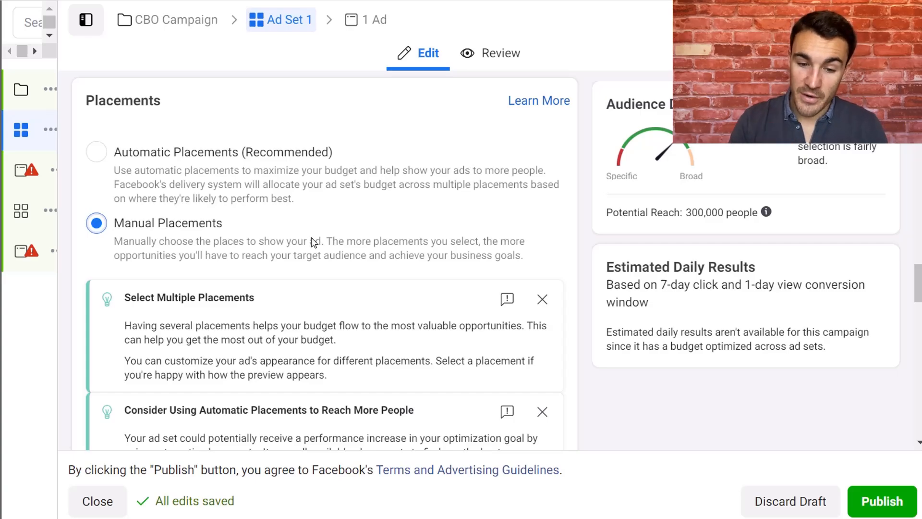
# Examine the devices, platforms and Feeds placements offered under Manual Placements.
pyautogui.scroll(-3, 395, 269)
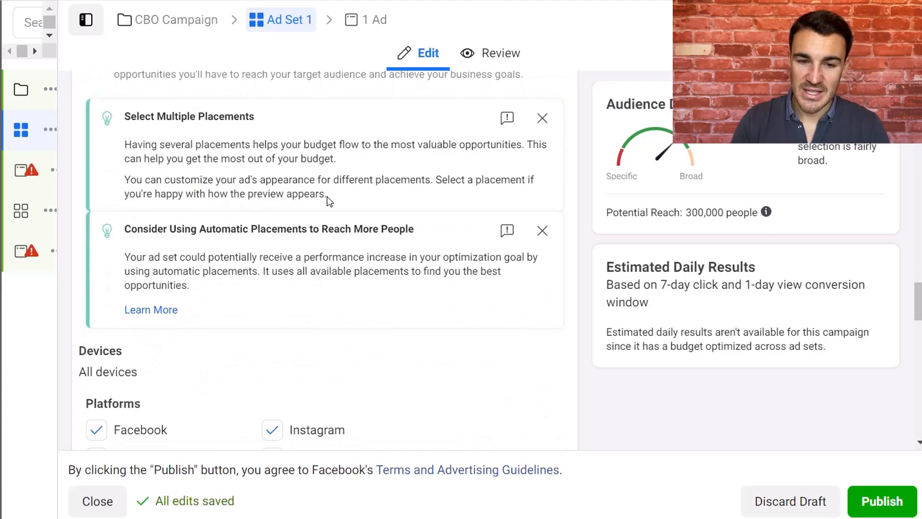
pyautogui.scroll(-3, 413, 356)
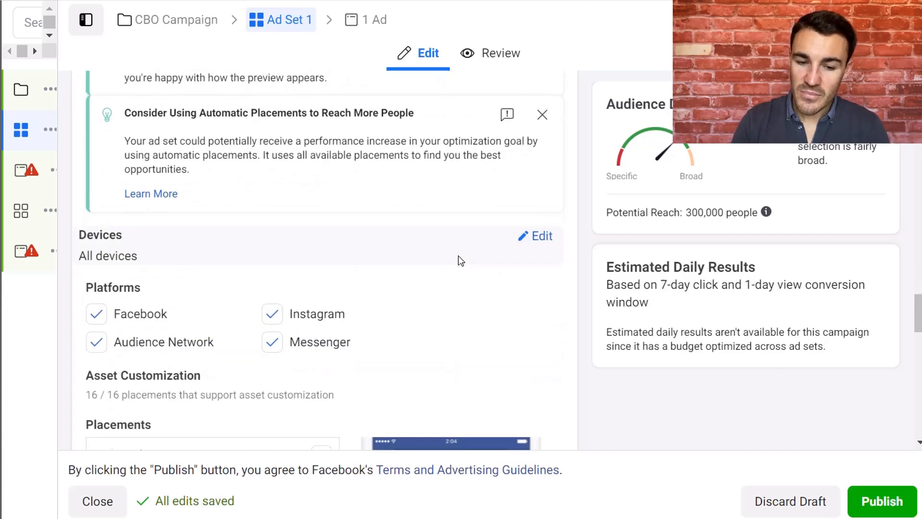
pyautogui.scroll(-2, 457, 260)
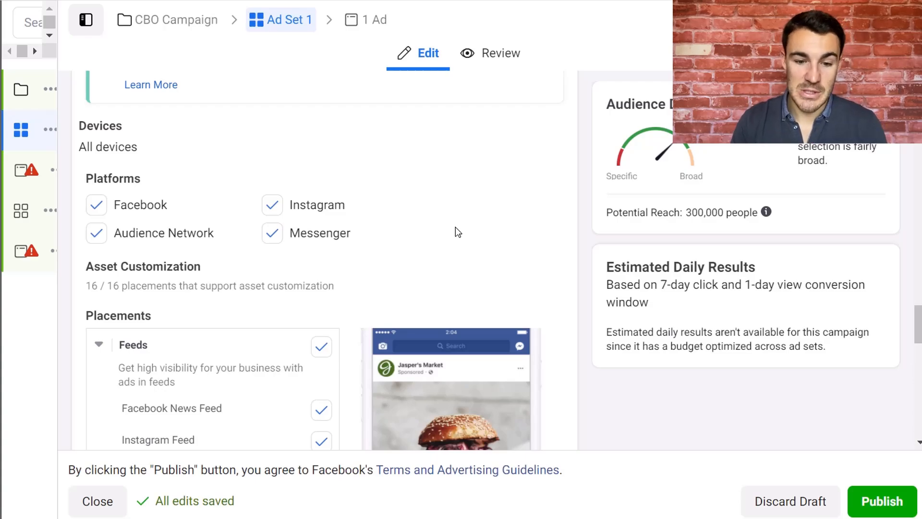
pyautogui.rightClick(419, 229)
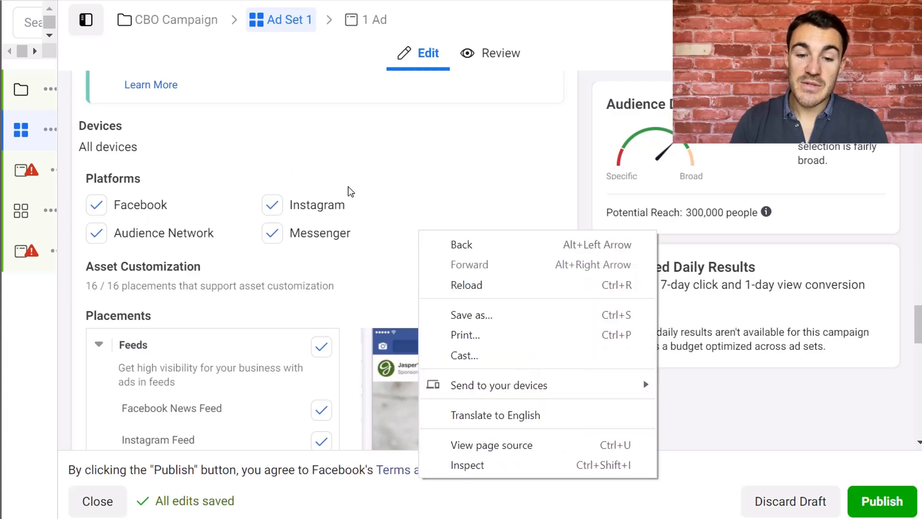
pyautogui.click(413, 170)
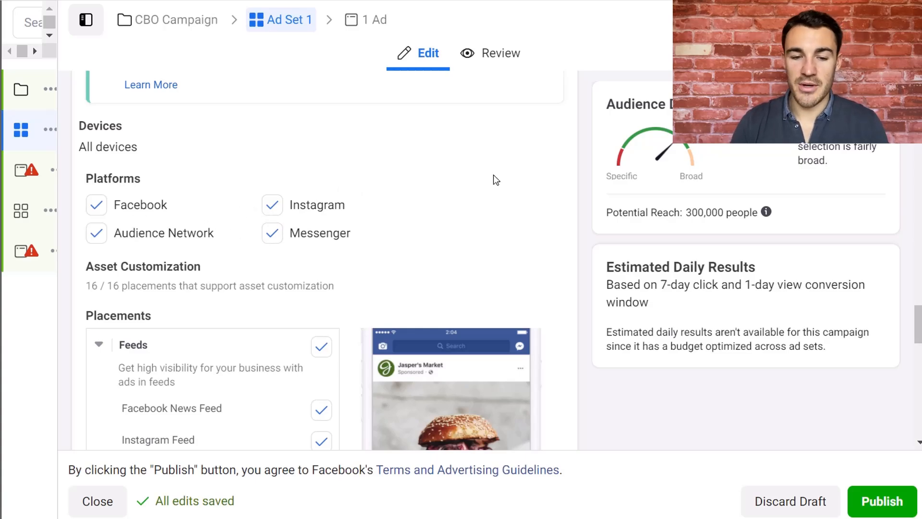
pyautogui.scroll(-2, 493, 179)
pyautogui.scroll(-3, 336, 139)
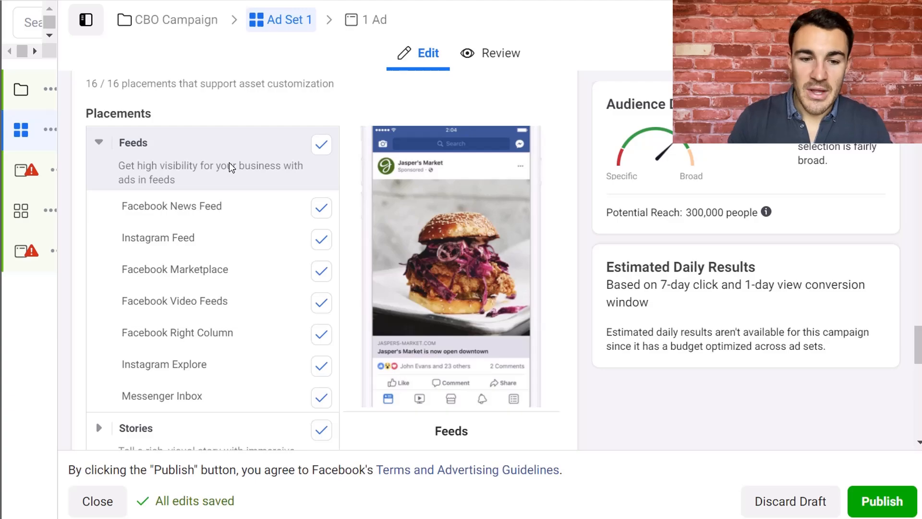
pyautogui.scroll(3, 231, 167)
pyautogui.scroll(-2, 299, 182)
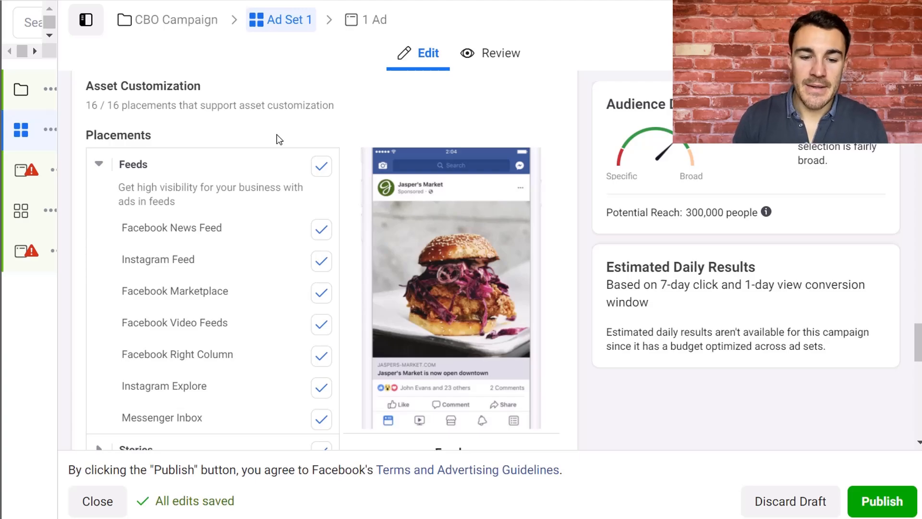
pyautogui.scroll(-5, 277, 135)
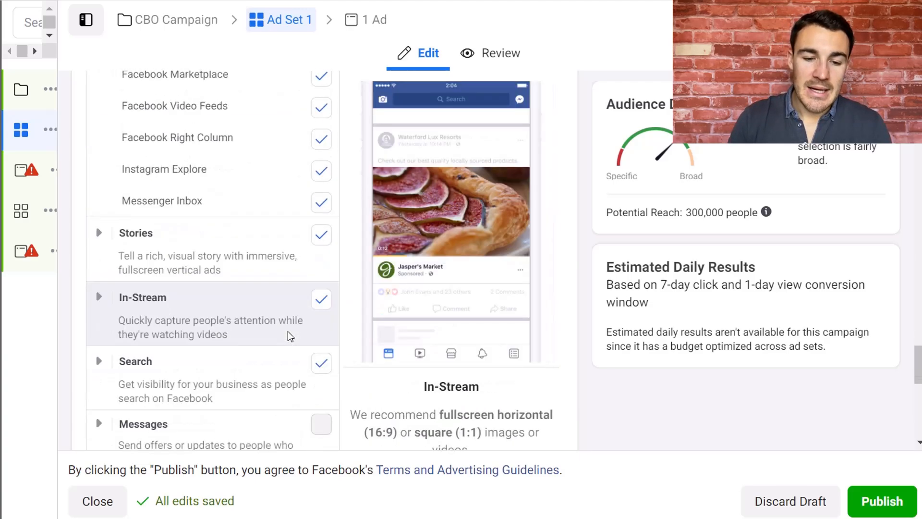
# Expand the Stories placements and look through the remaining placement categories down to Apps and Sites.
pyautogui.click(105, 210)
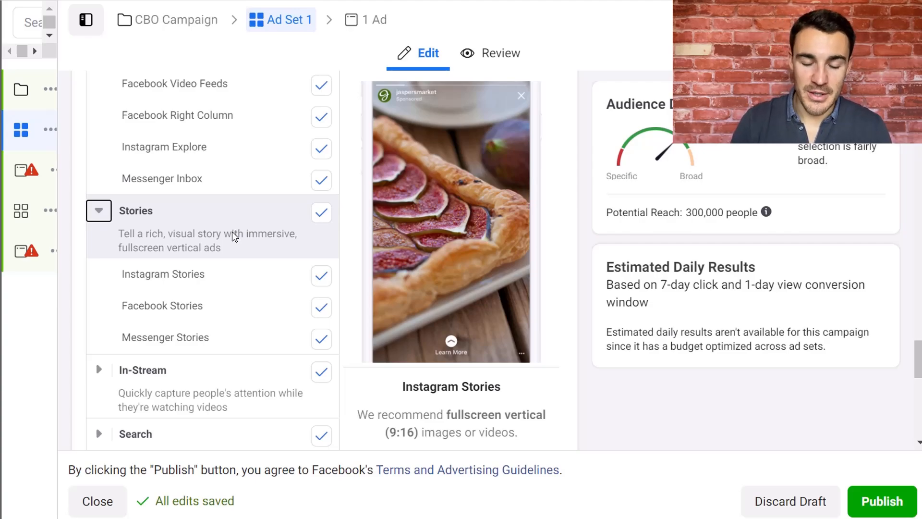
pyautogui.scroll(-5, 232, 236)
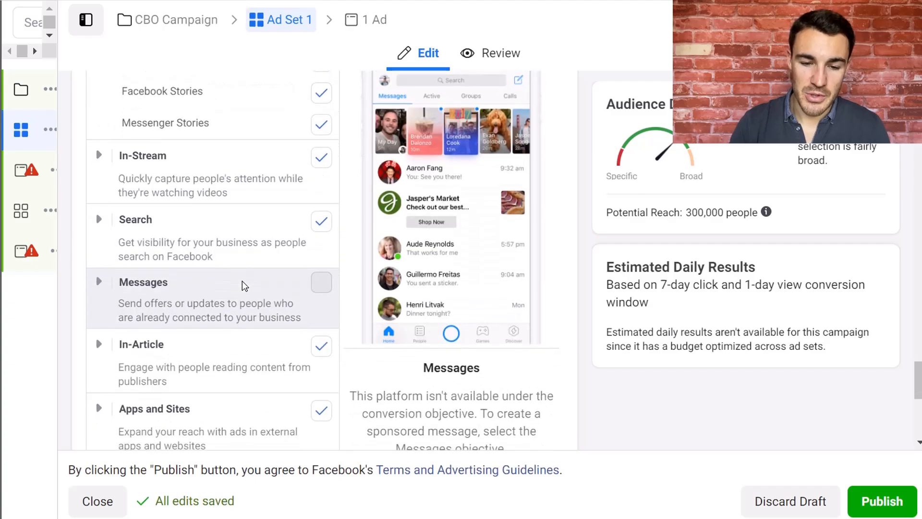
pyautogui.scroll(-1, 265, 367)
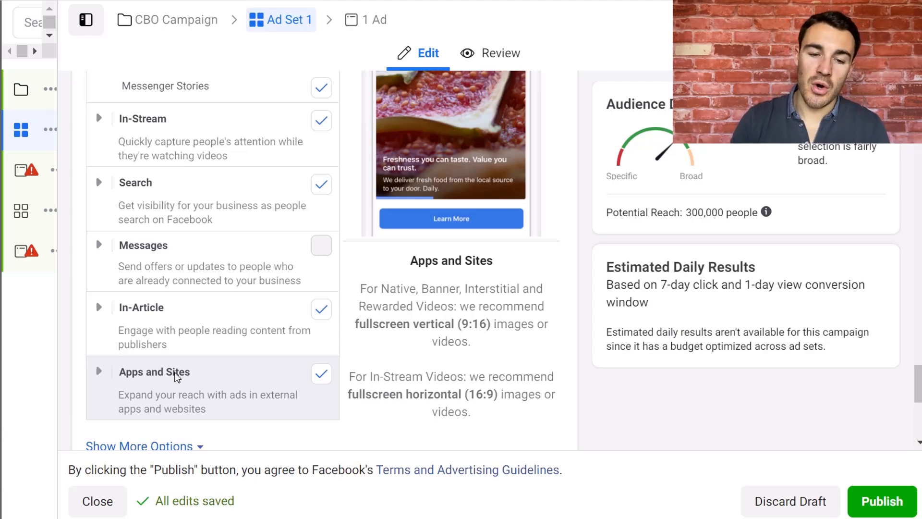
pyautogui.scroll(3, 176, 377)
pyautogui.scroll(5, 352, 277)
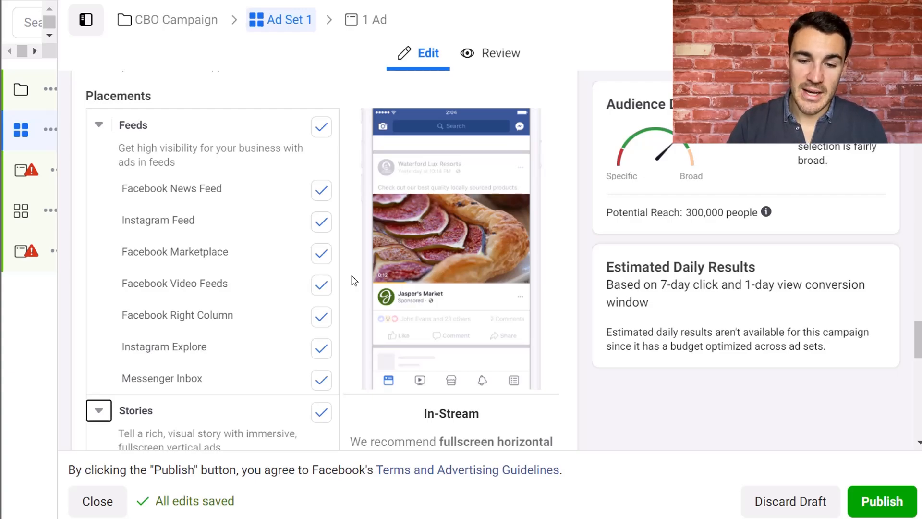
# Exclude the In-Stream and Search placements from the ad set.
pyautogui.scroll(-5, 351, 276)
pyautogui.click(321, 301)
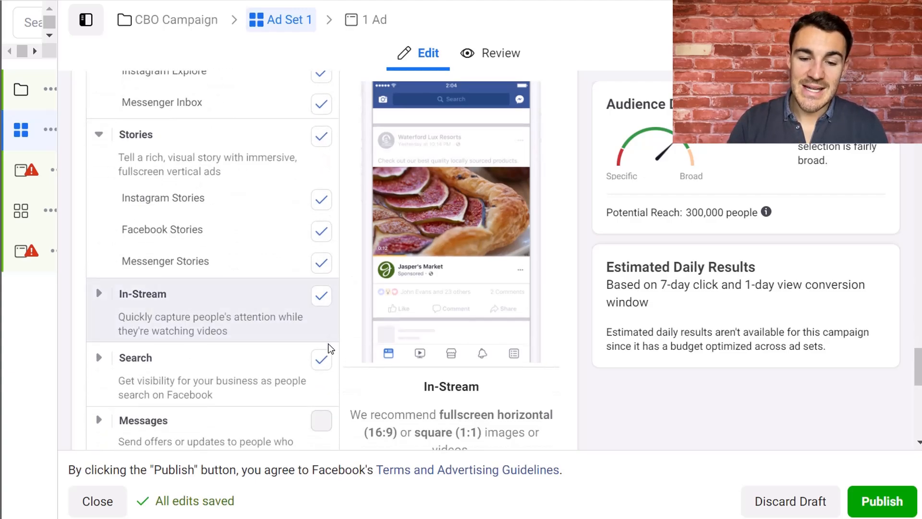
pyautogui.click(322, 360)
# Collapse the Feeds and Stories placement groups.
pyautogui.scroll(5, 195, 262)
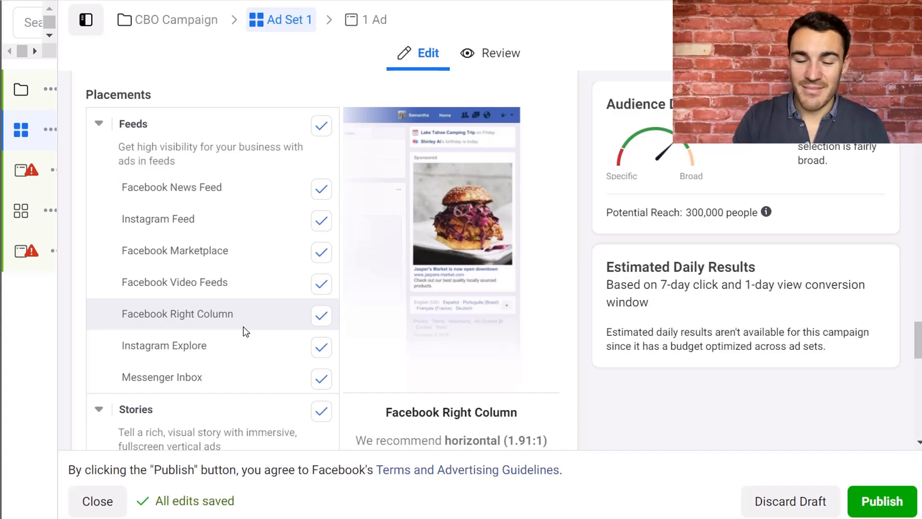
pyautogui.click(98, 123)
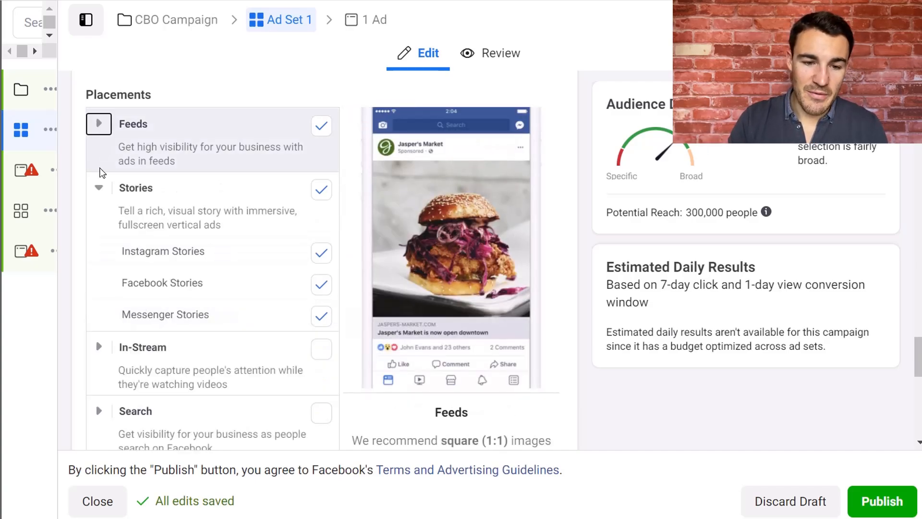
pyautogui.click(99, 194)
# Exclude the In-Article and Apps and Sites placements from the ad set.
pyautogui.scroll(-5, 282, 272)
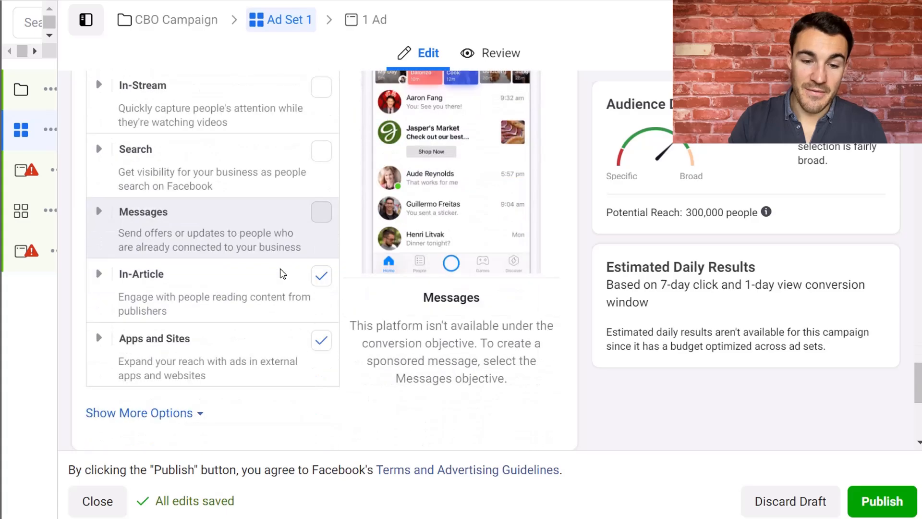
pyautogui.click(321, 212)
pyautogui.click(320, 277)
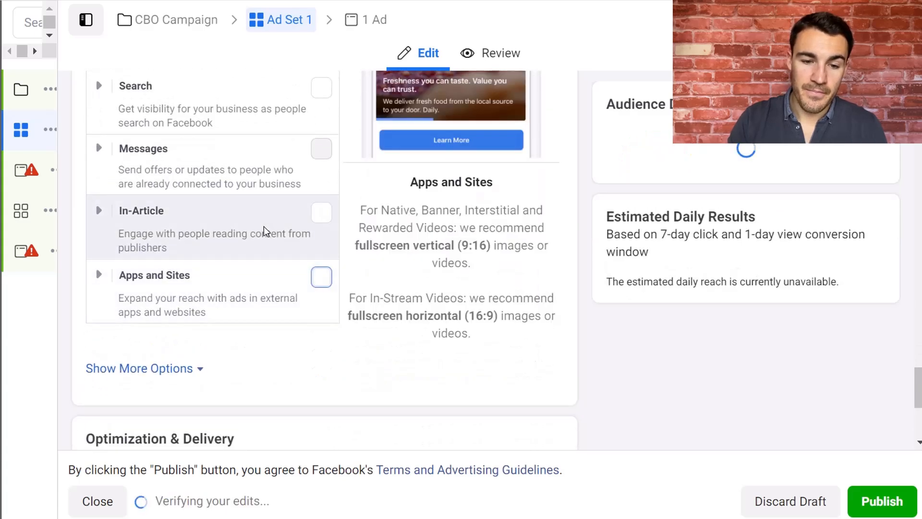
# Review the ad set's selected platforms, asset customization and placement categories, along with the placement recommendations.
pyautogui.scroll(6, 266, 231)
pyautogui.scroll(1, 266, 231)
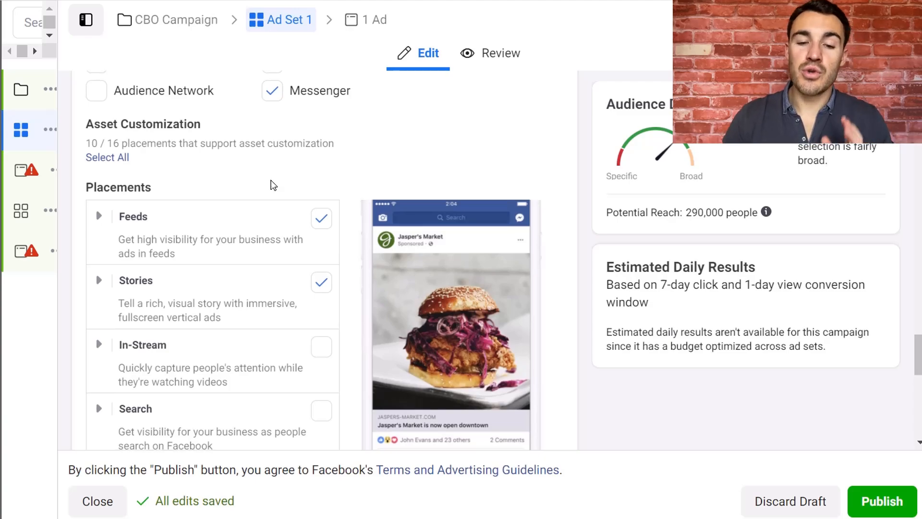
pyautogui.scroll(-4, 276, 187)
pyautogui.scroll(-1, 354, 278)
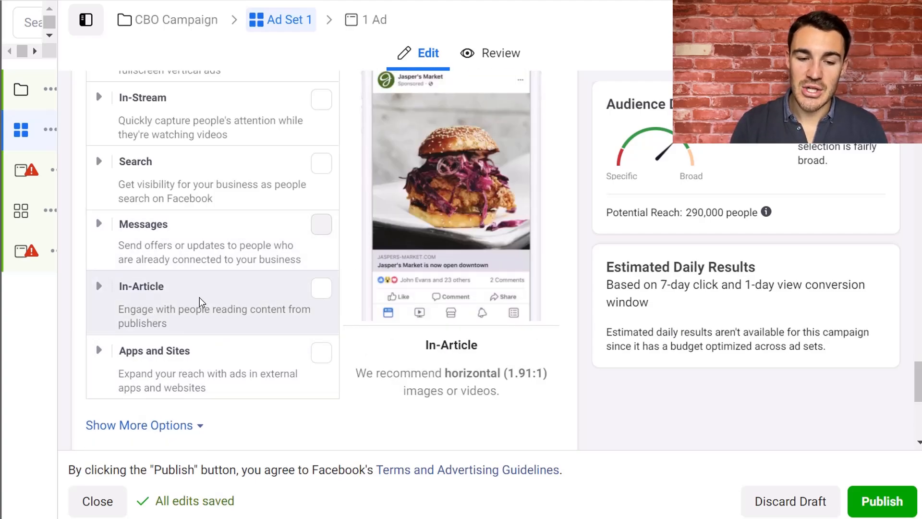
pyautogui.scroll(8, 292, 262)
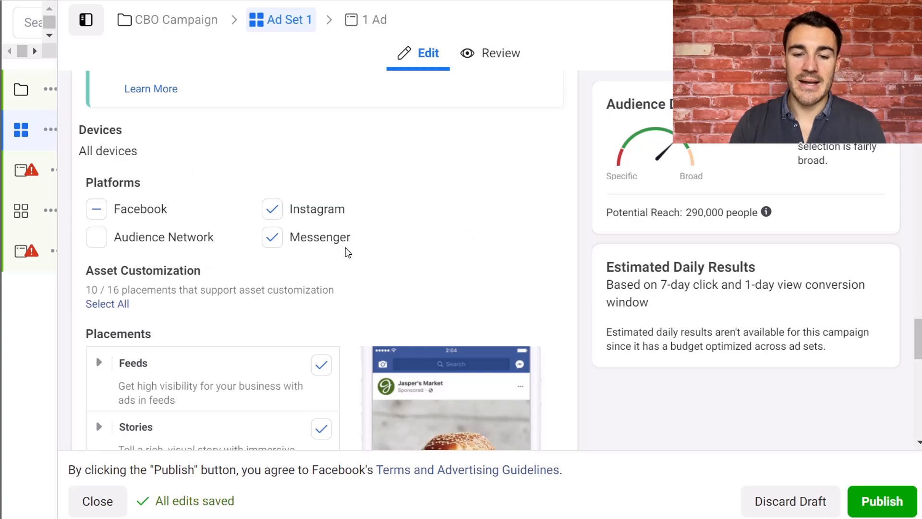
pyautogui.scroll(-4, 365, 267)
pyautogui.scroll(2, 350, 153)
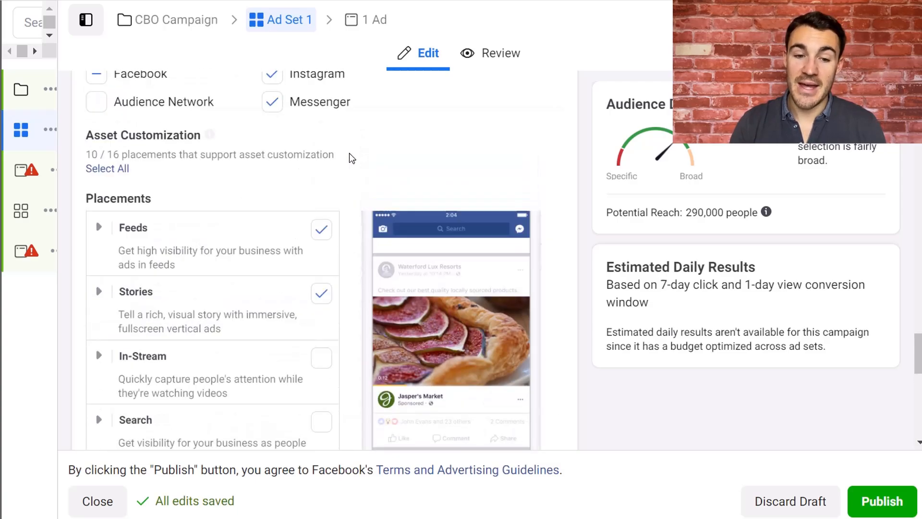
pyautogui.scroll(6, 350, 153)
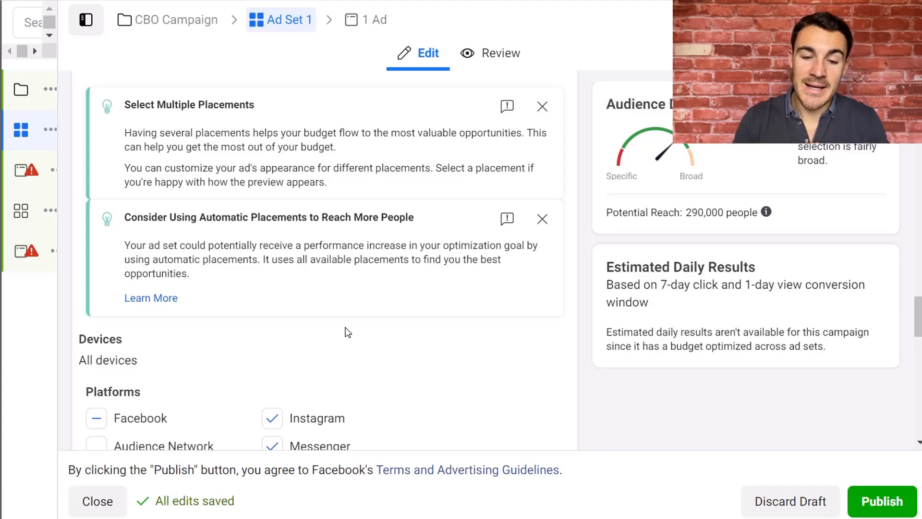
pyautogui.scroll(-7, 347, 332)
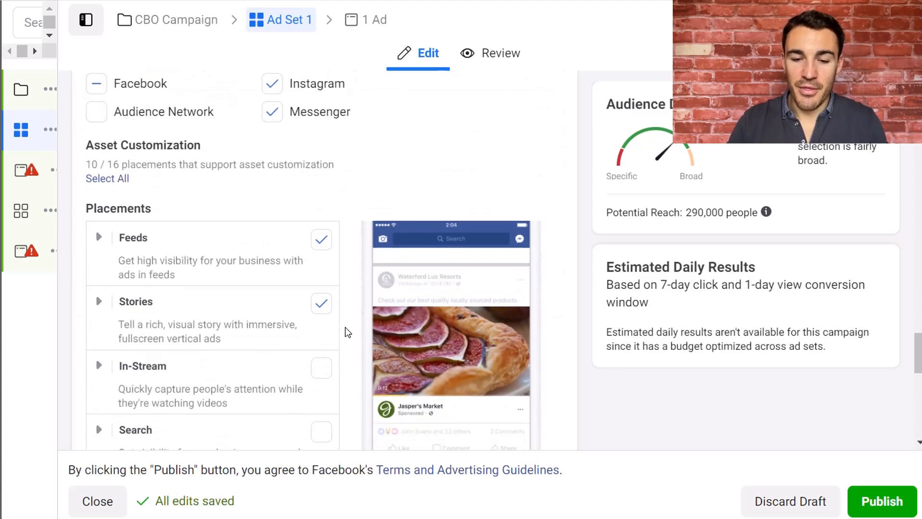